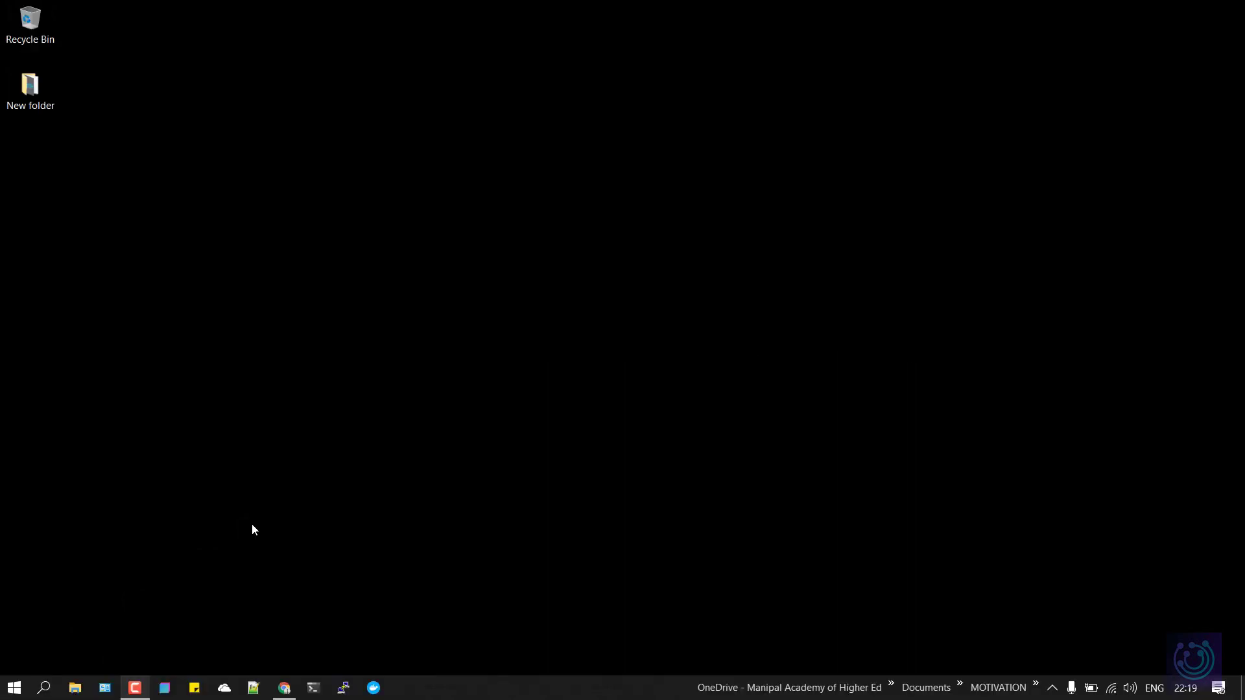
Check the Windows version with winver, then close the About Windows dialog
key("super+s")
type("winver")
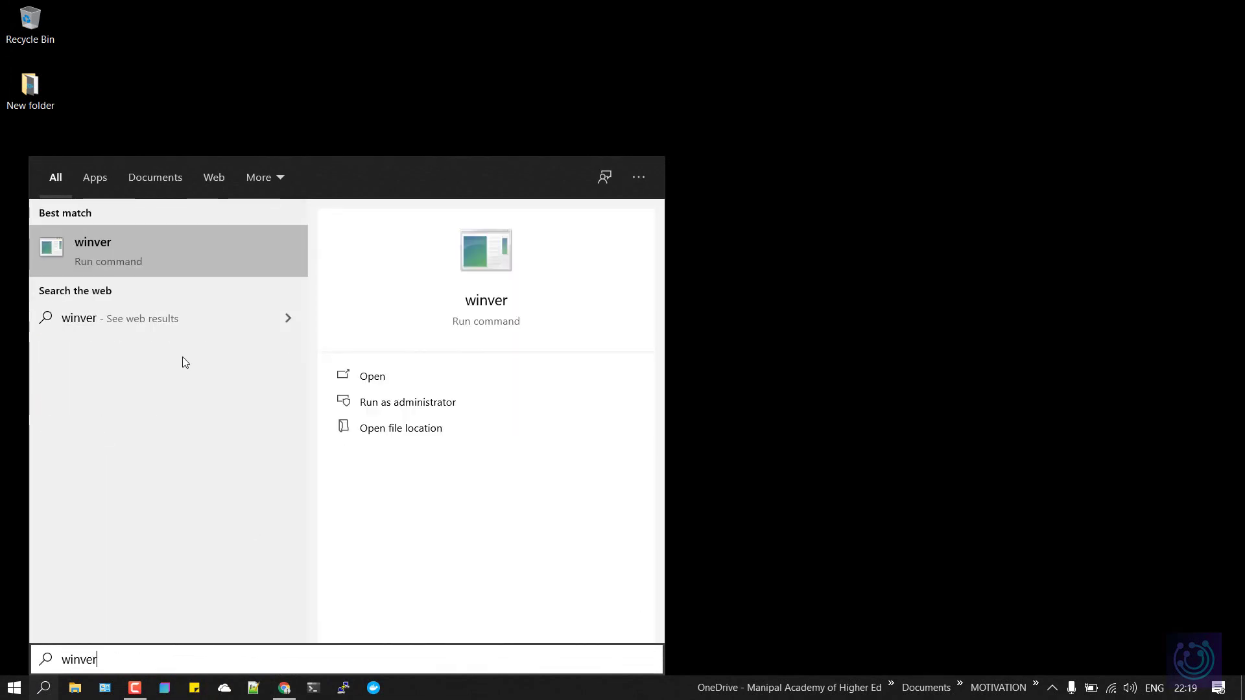
left_click(118, 249)
left_click_drag(227, 36, 646, 164)
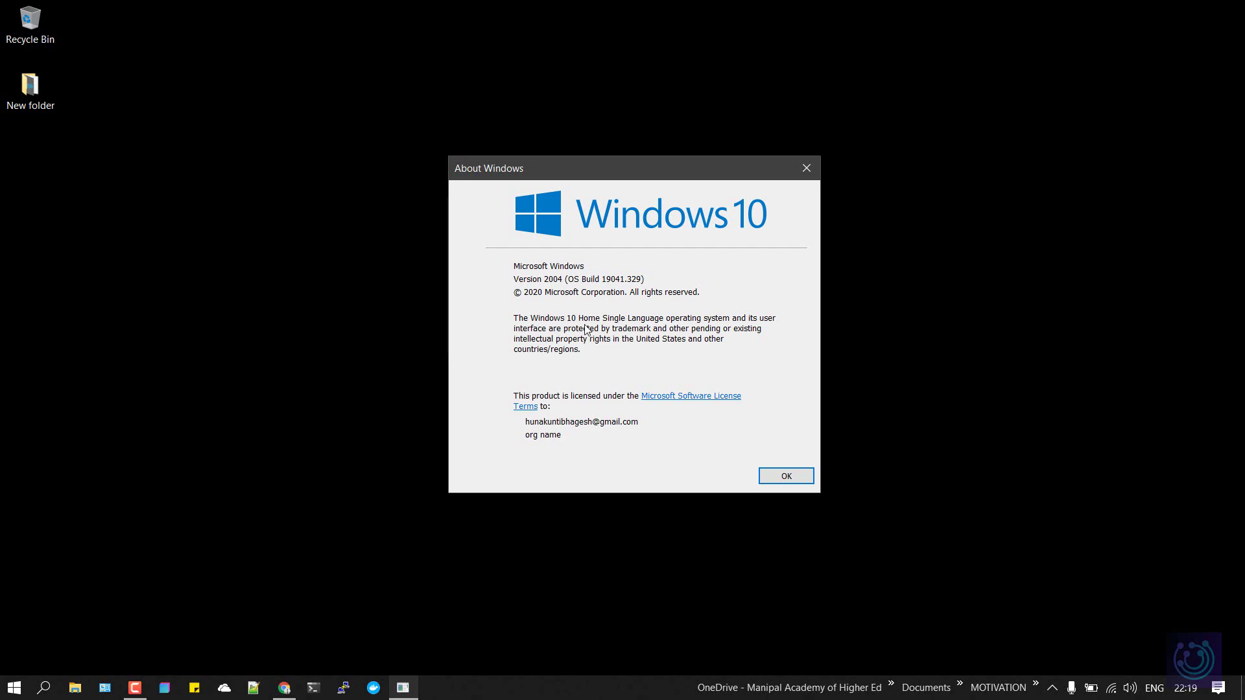
key("Return")
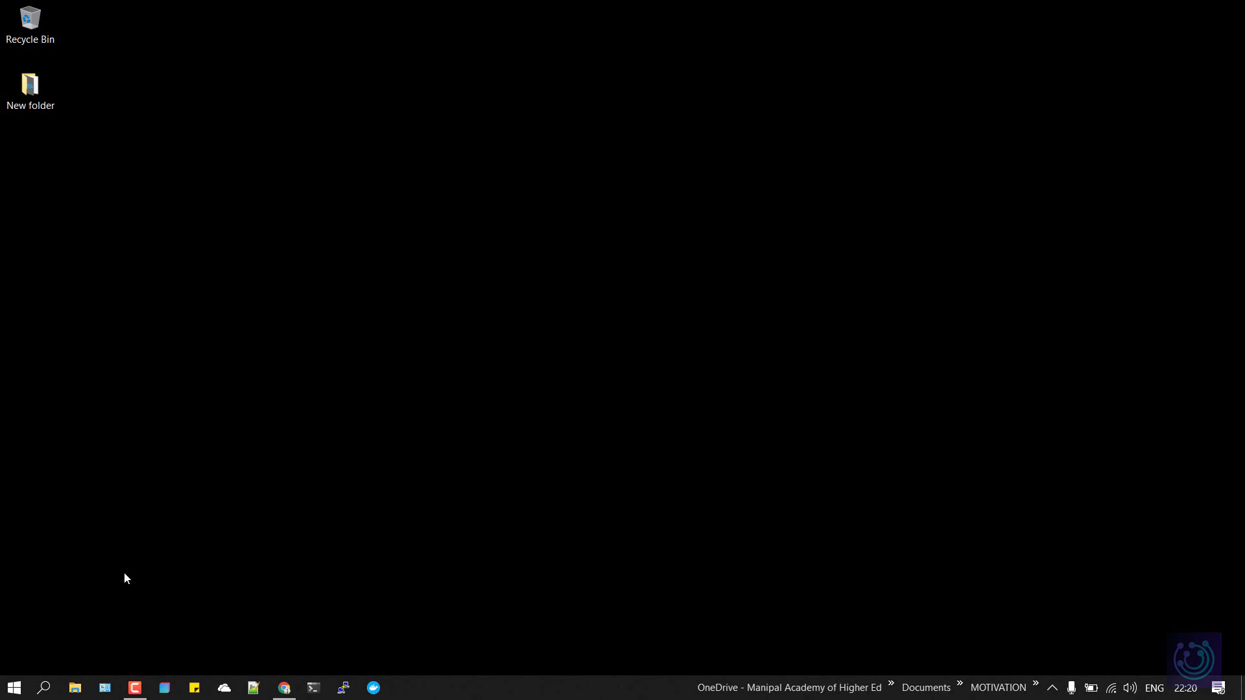
Review the full list in the 'Turn Windows features on or off' window, then close it
key("super+s")
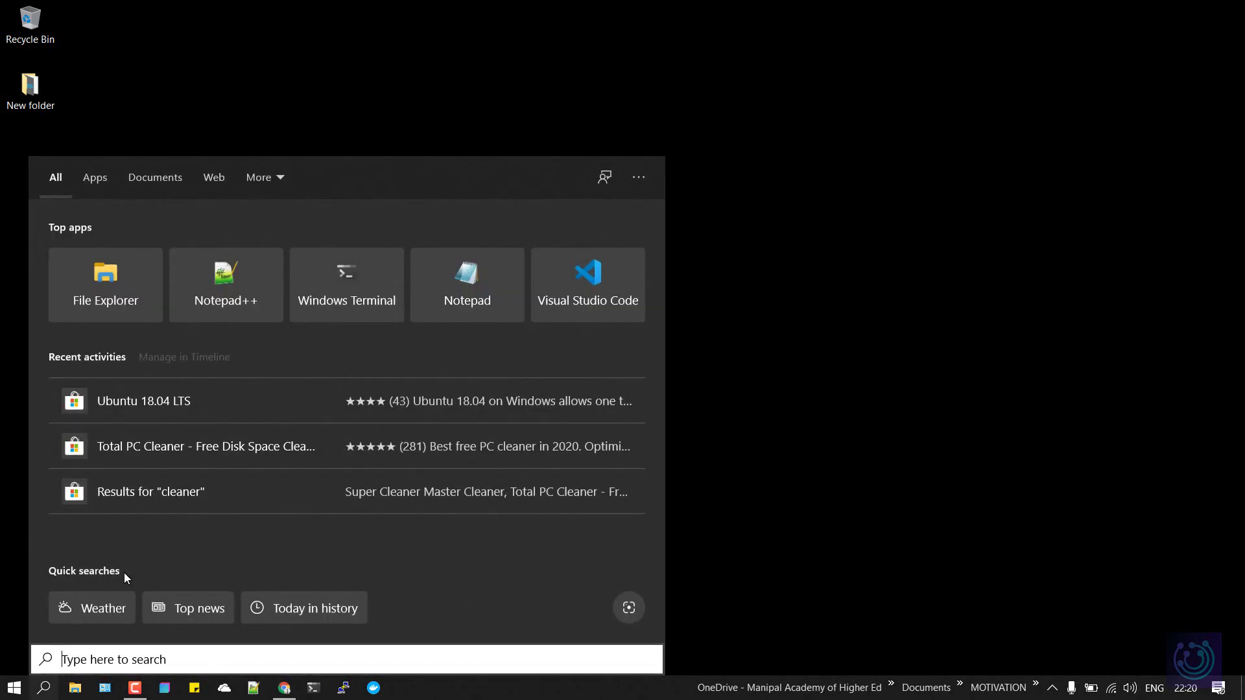
type("turn")
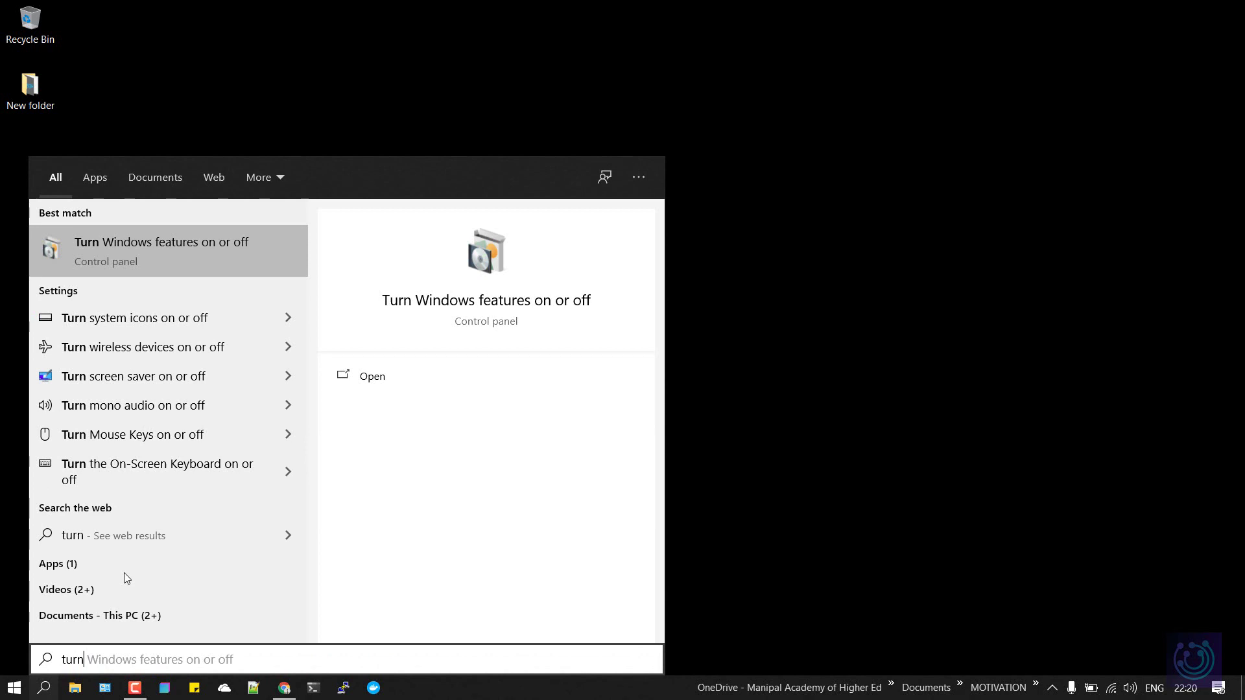
left_click(150, 258)
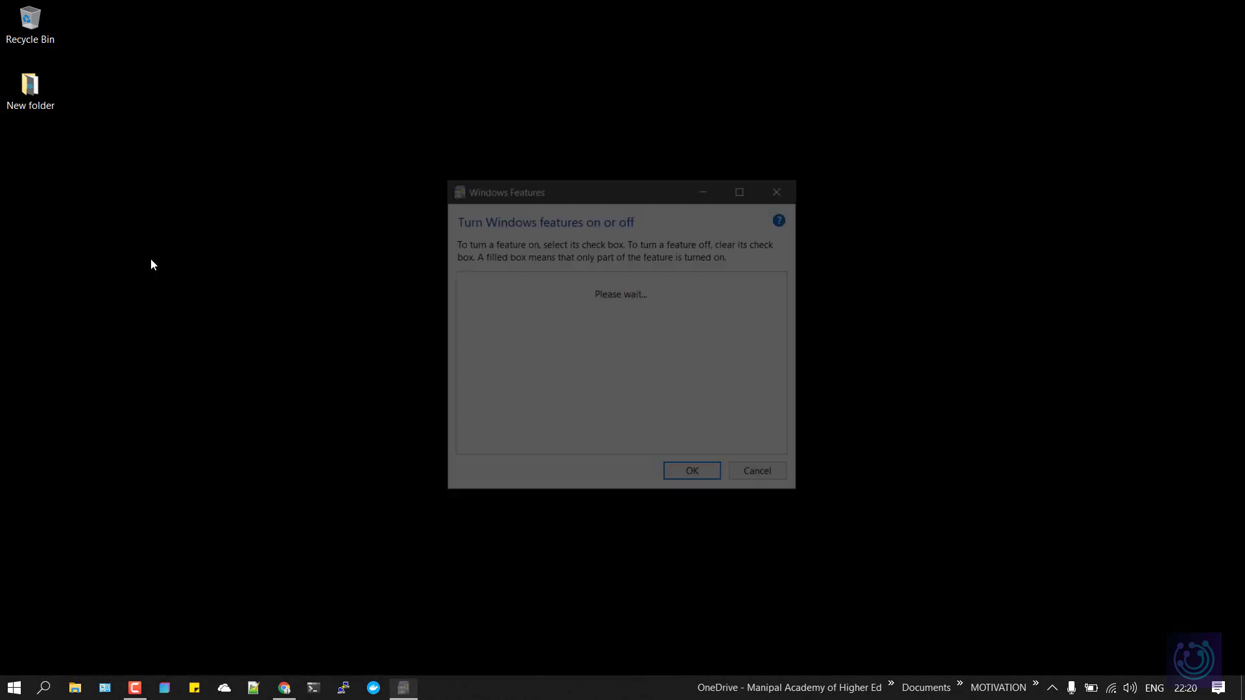
left_click(744, 189)
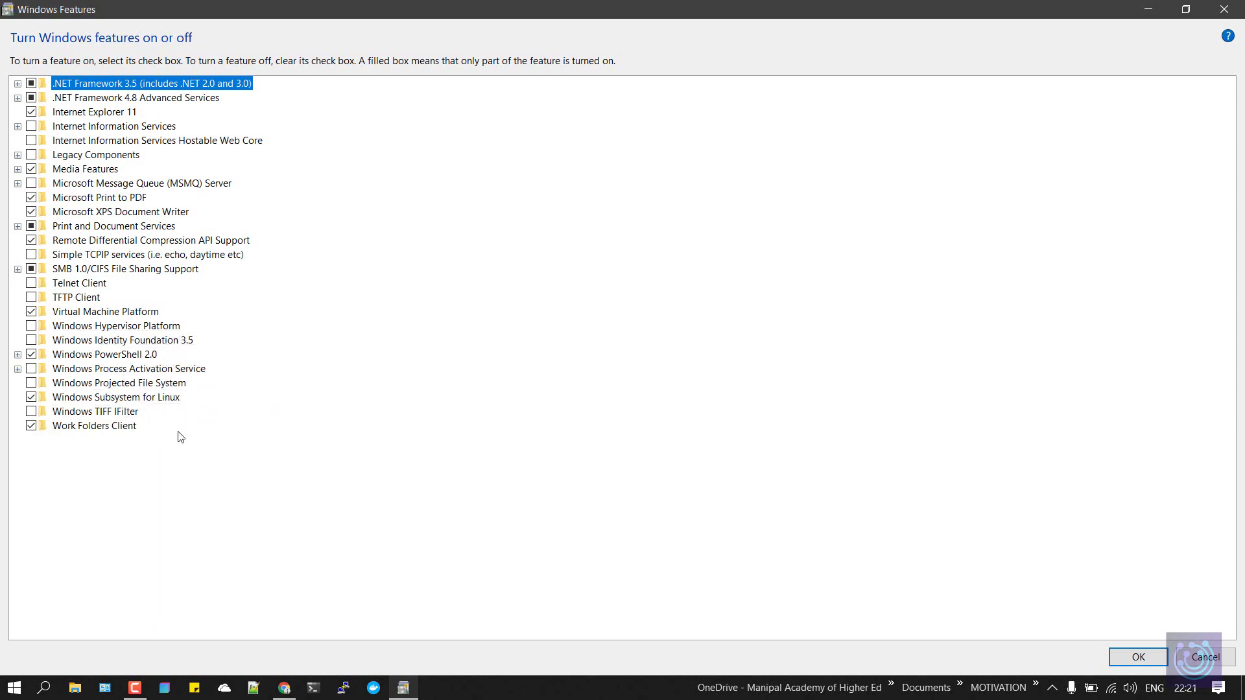
left_click(1139, 655)
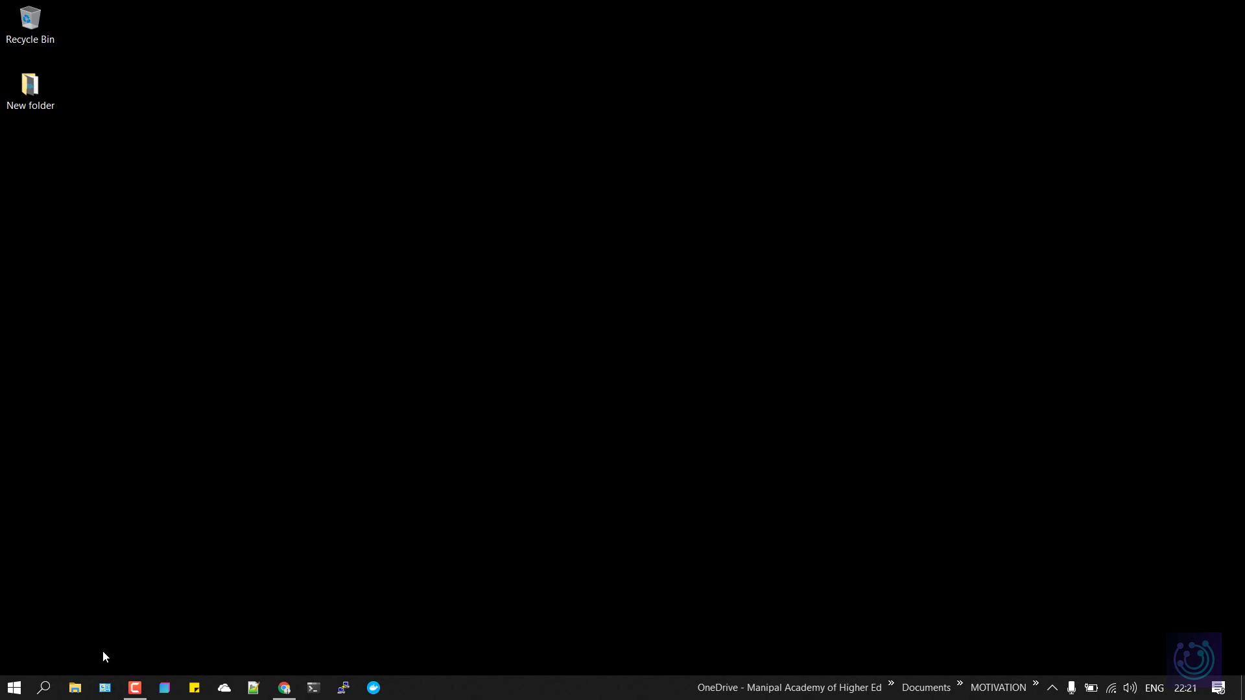
From the WSL docs in Chrome, download the latest WSL2 Linux kernel update package to the Desktop
mouse_move(284, 687)
left_click(332, 602)
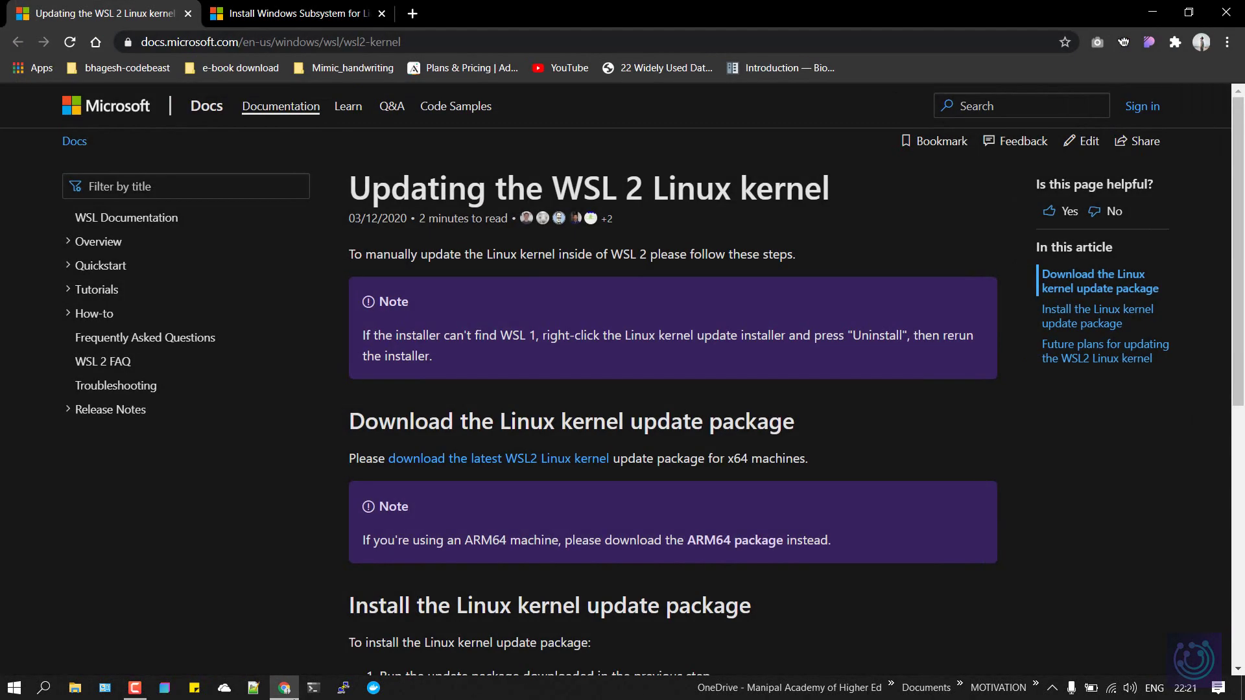
scroll(333, 596, "down", 1)
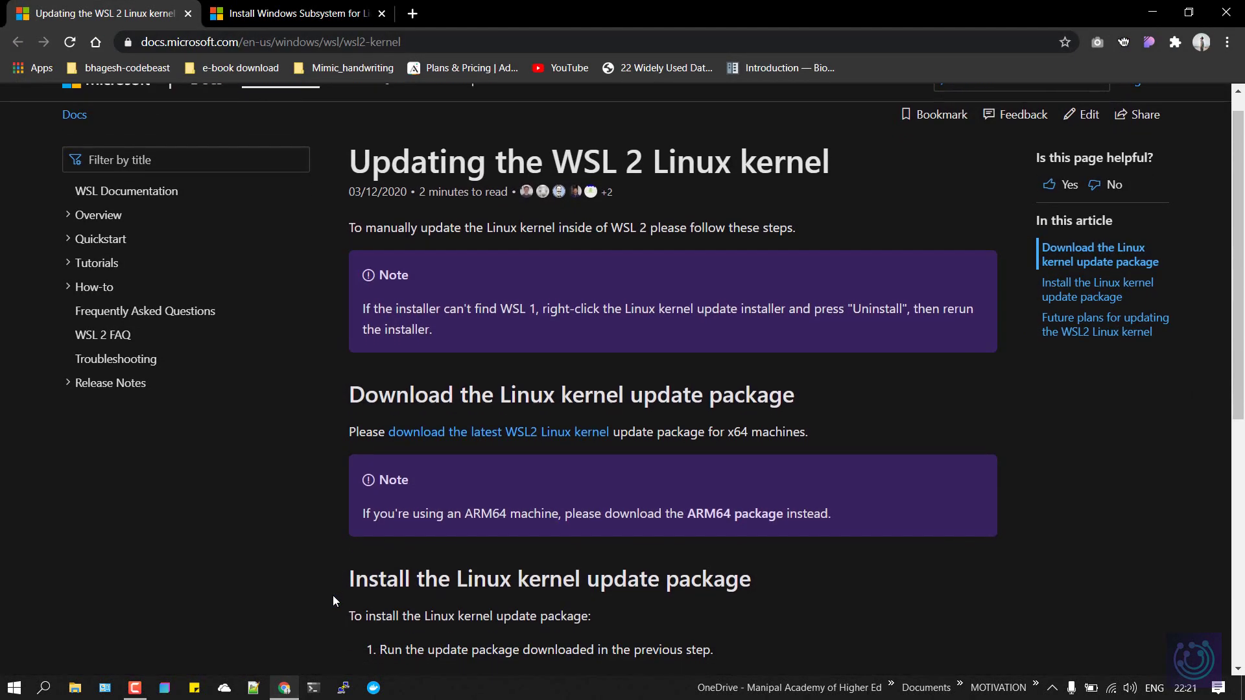
scroll(590, 549, "up", 1)
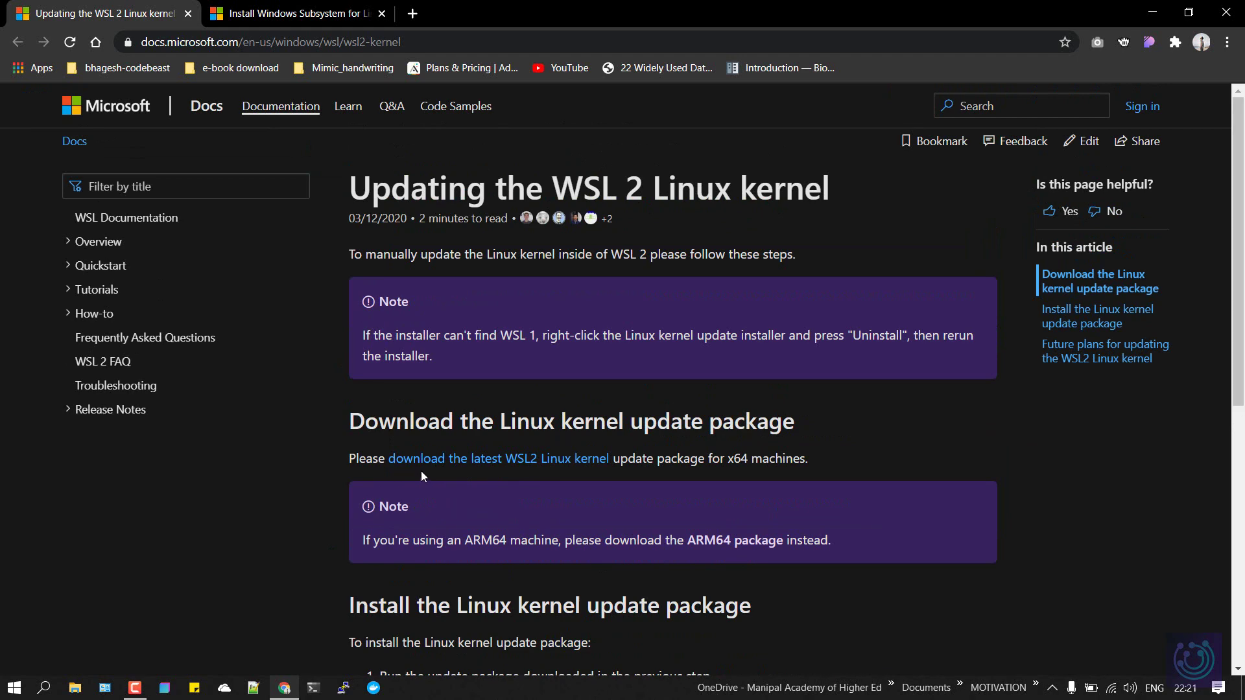
left_click(576, 463)
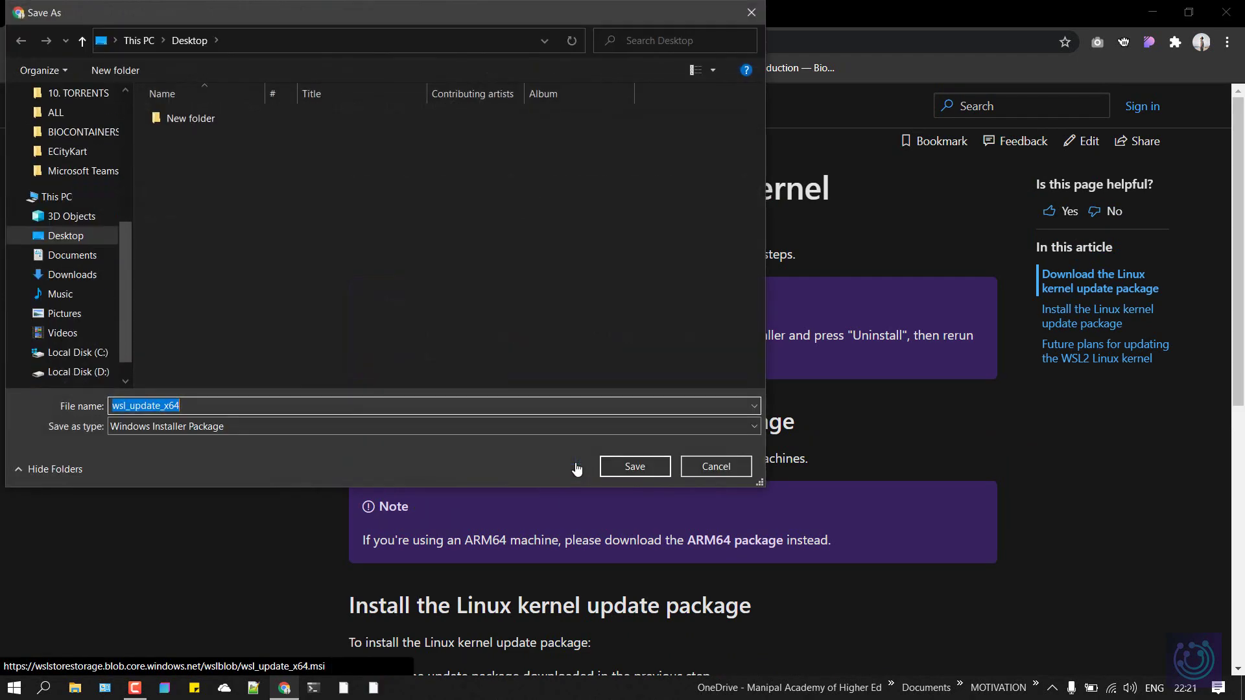
left_click(614, 469)
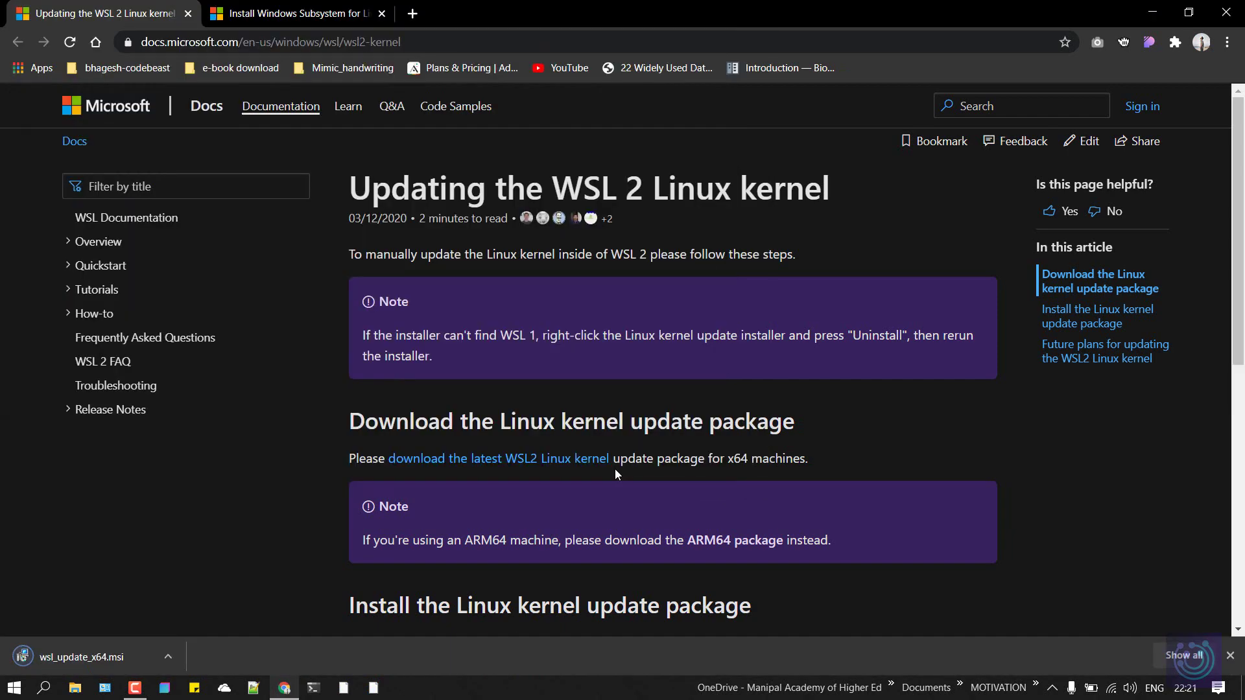
Run wsl_update_x64 from the desktop and close the setup wizard after it fails
left_click(1165, 7)
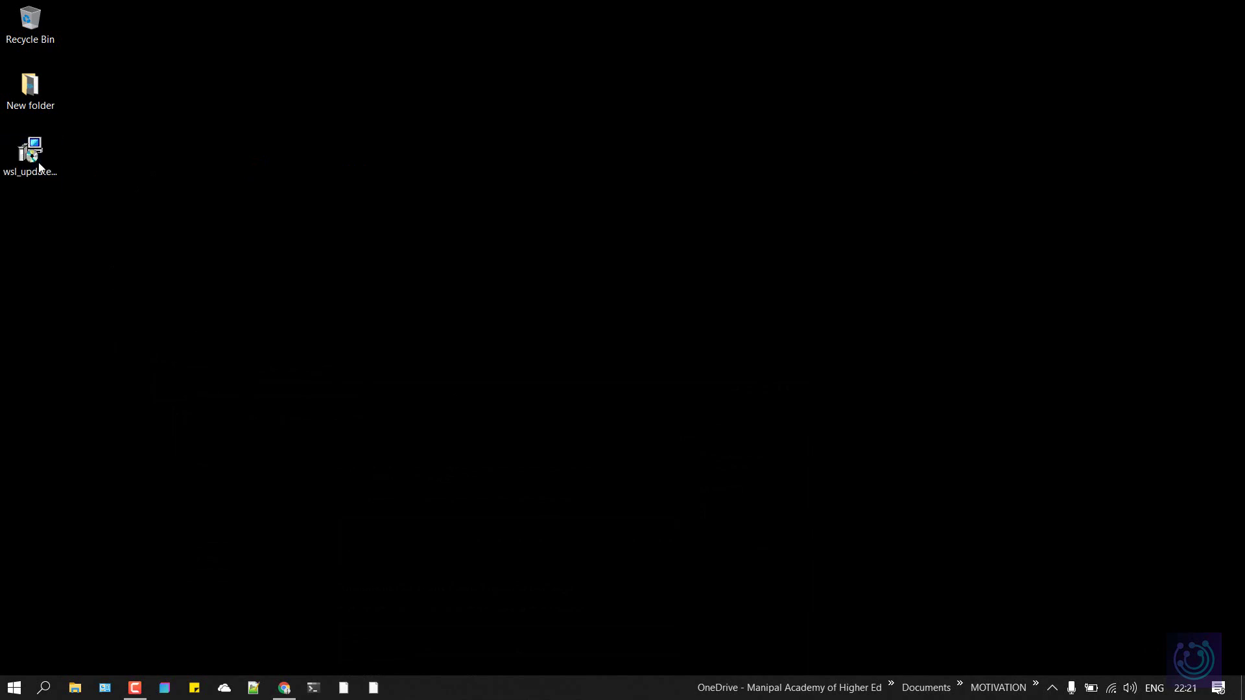
left_click(616, 385)
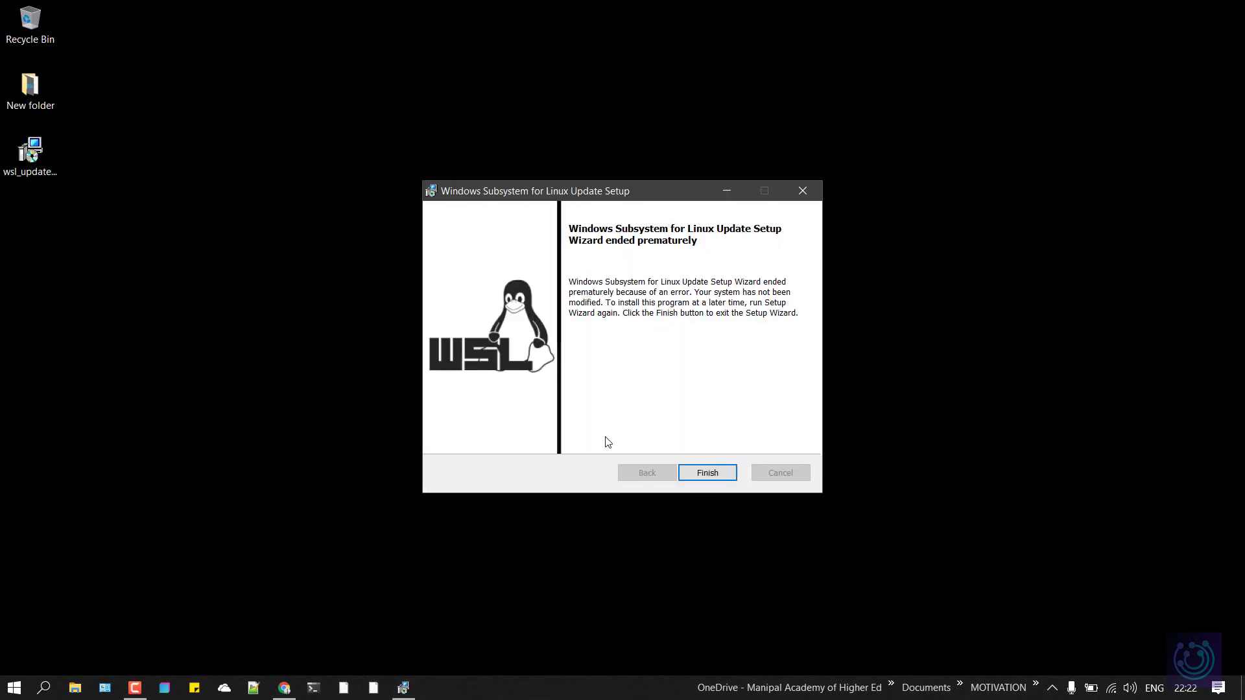
left_click(706, 473)
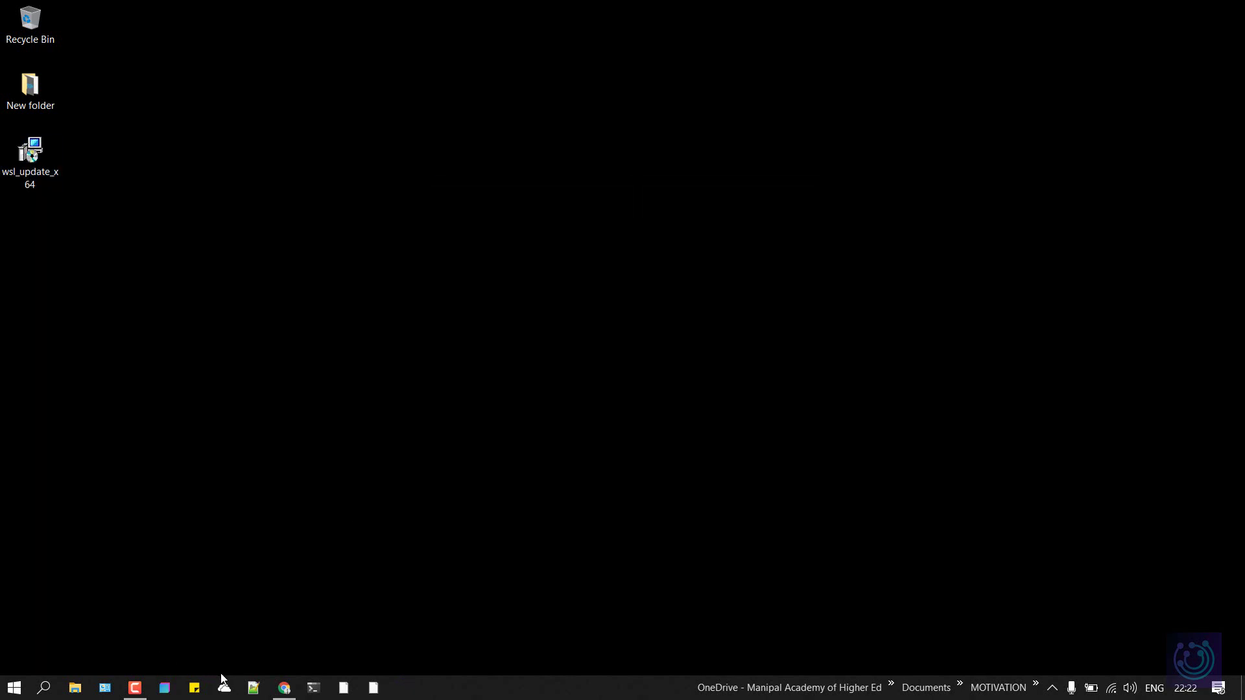
Open Command Prompt and run 'wsl --list --verbose' to show installed distributions and versions
key("super+s")
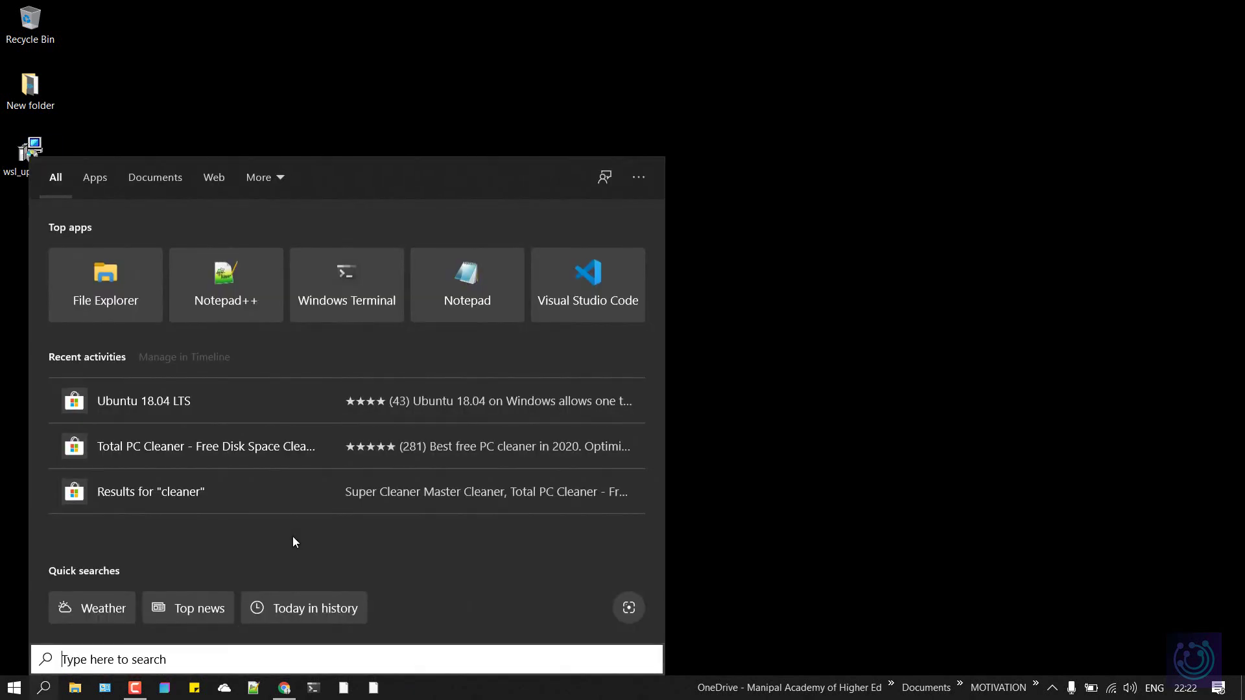
type("cmd")
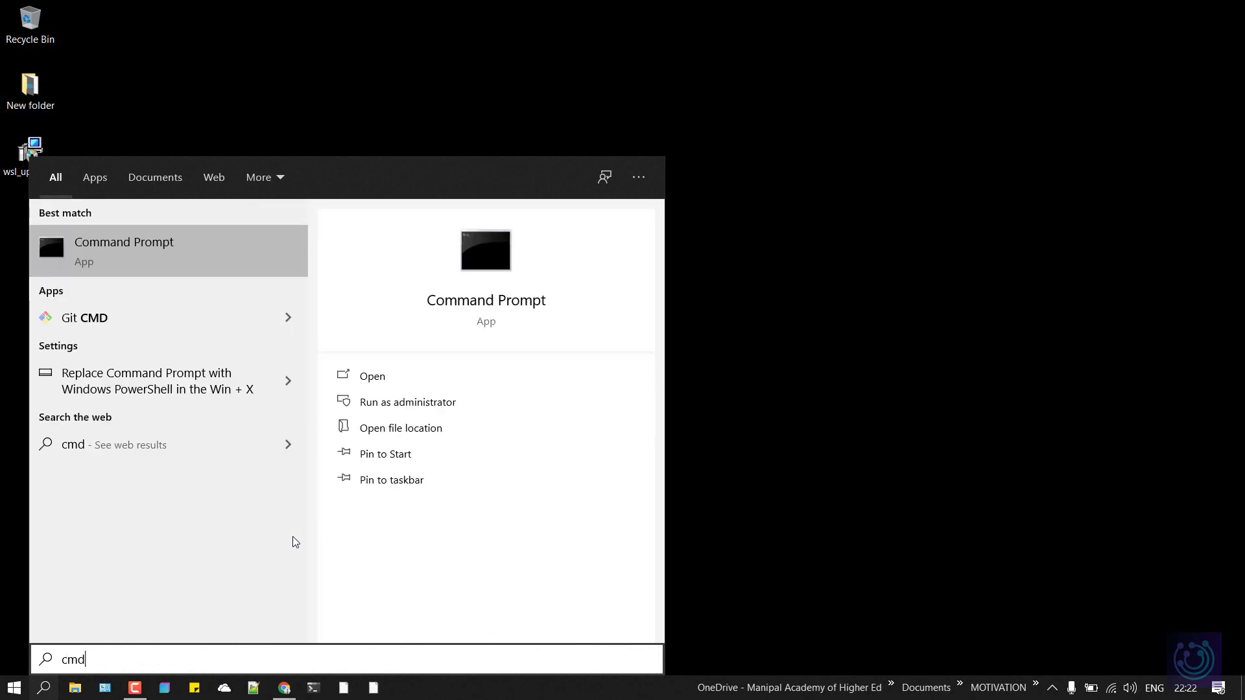
key("Return")
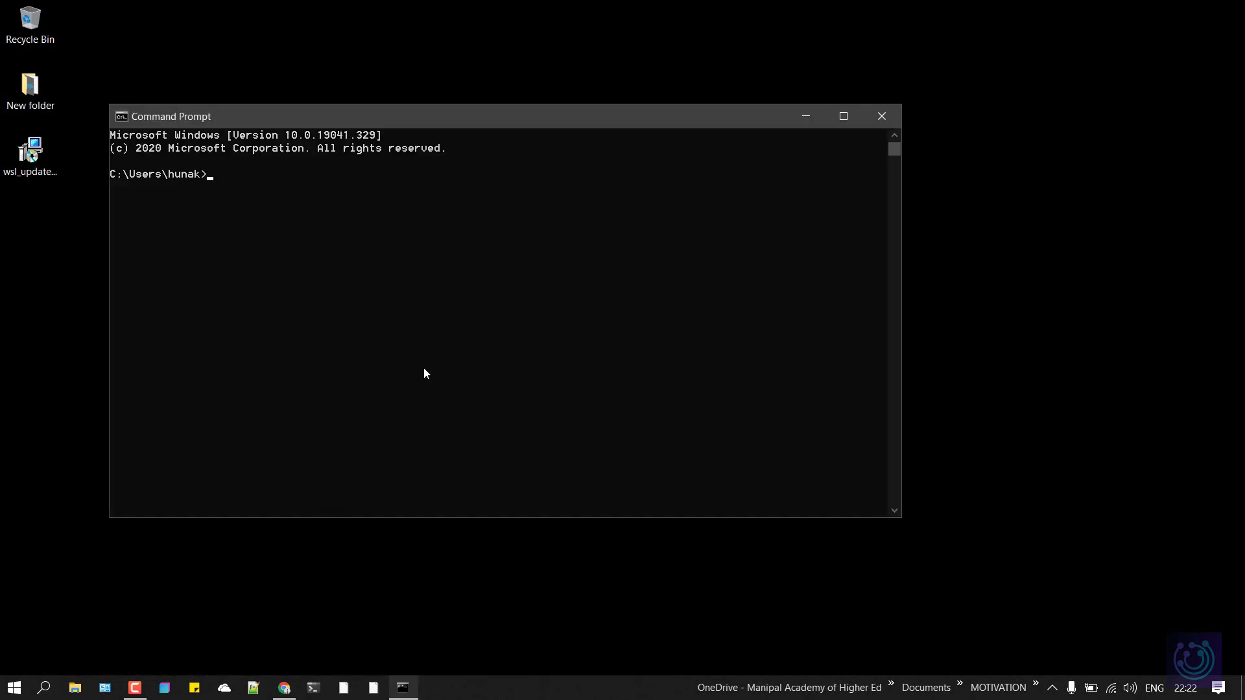
type("wsl --list --verbose")
key("Return")
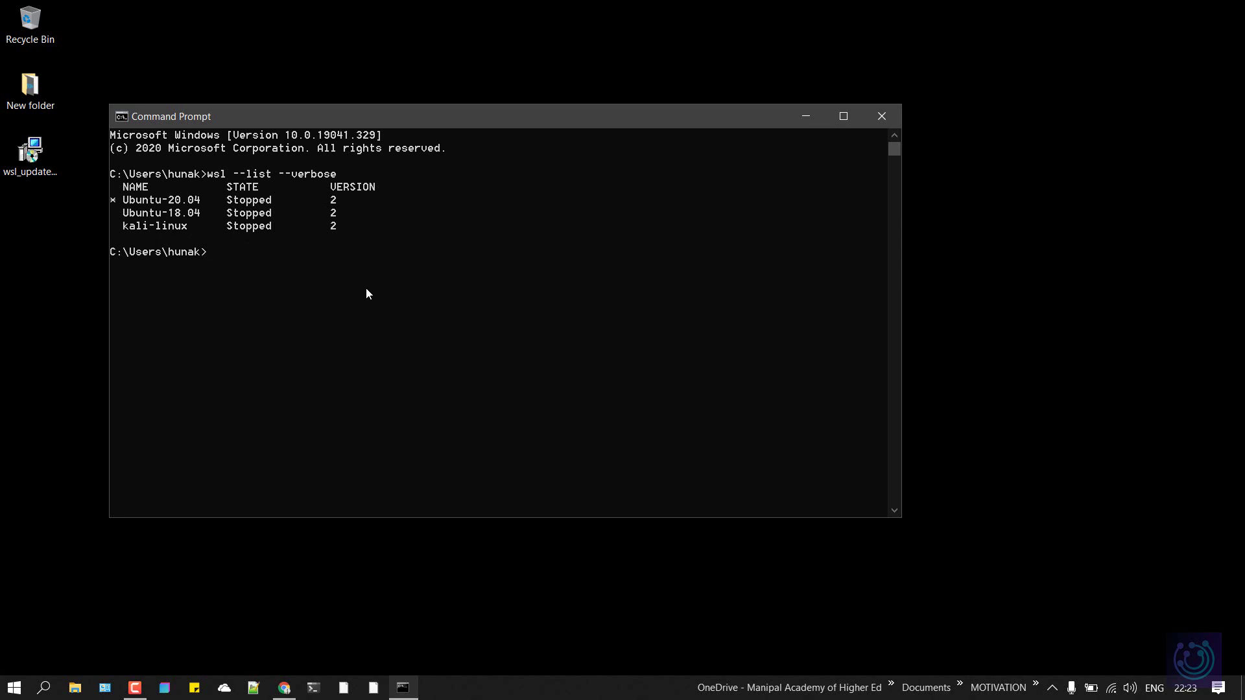
type("wsl --set-version kali-linux")
type("2")
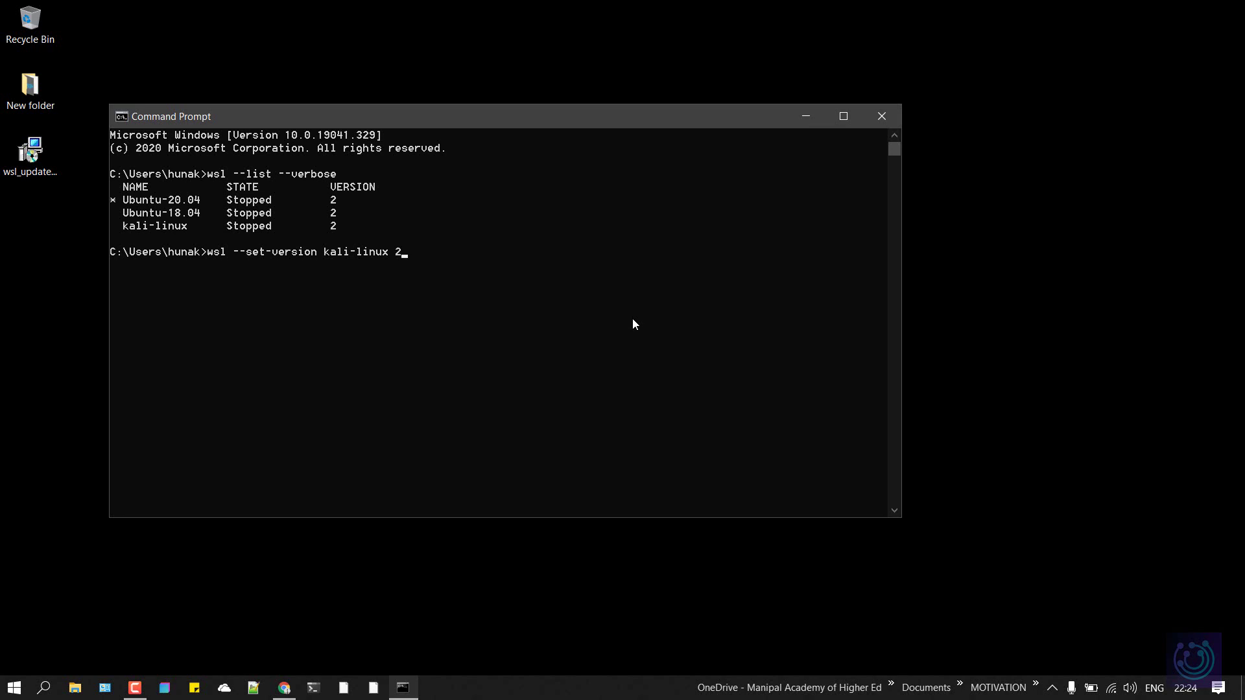
key("BackSpace")
key("BackSpace")
key("BackSpace")
key("BackSpace")
key("BackSpace")
key("BackSpace")
key("BackSpace")
key("BackSpace")
key("BackSpace")
key("BackSpace")
key("BackSpace")
key("BackSpace")
key("BackSpace")
key("BackSpace")
key("BackSpace")
key("BackSpace")
key("BackSpace")
key("BackSpace")
key("BackSpace")
key("BackSpace")
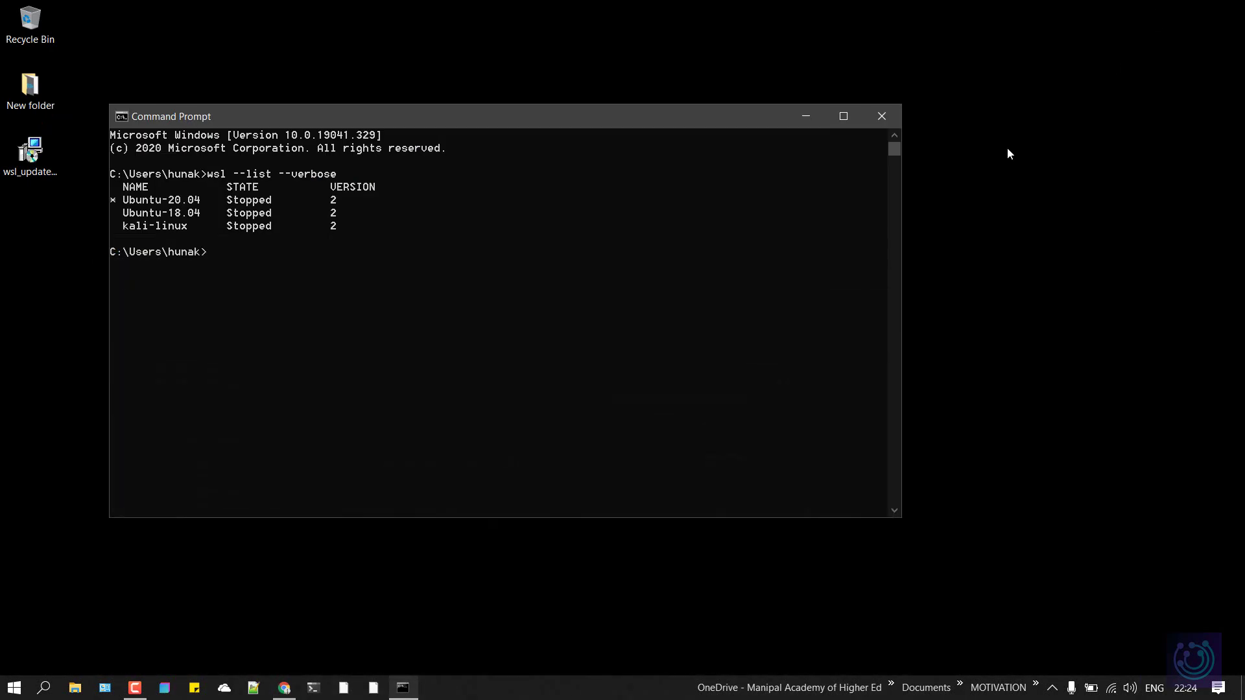
Run 'wsl --set-default-version 2' in Command Prompt, fixing a typo along the way
type("wsl --set-default-ve")
type("i")
key("BackSpace")
type("sion 2")
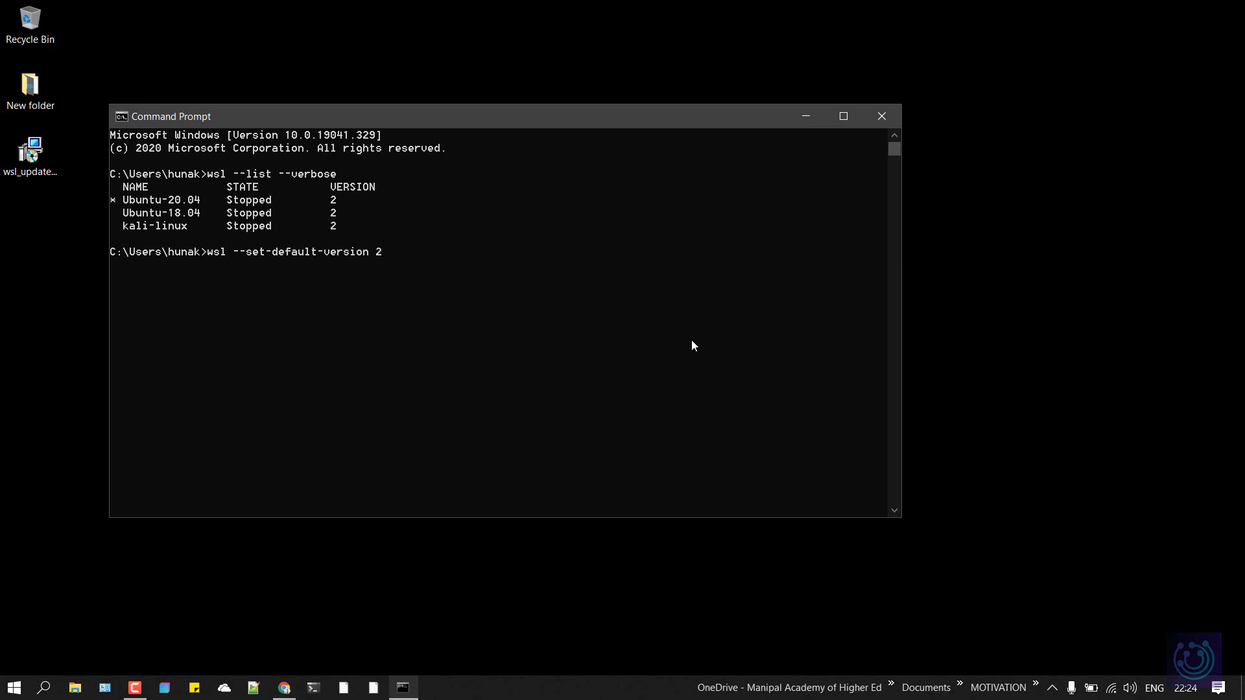
key("Return")
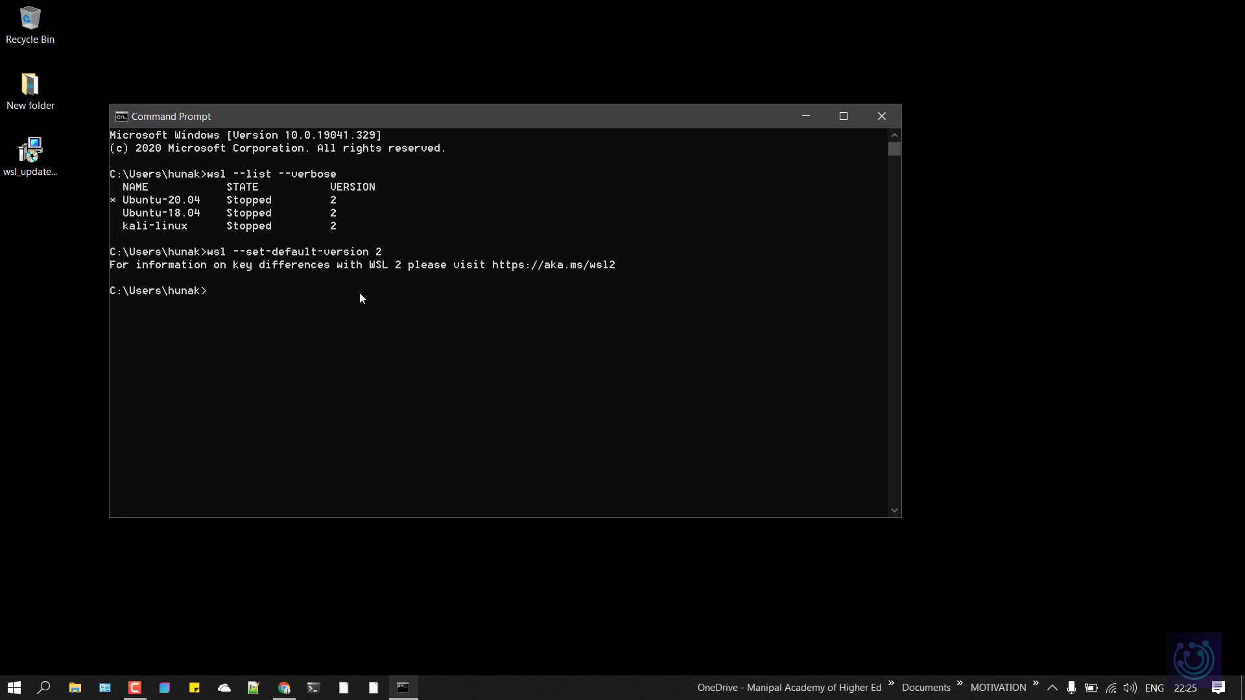
left_click_drag(209, 252, 413, 256)
Open the Microsoft Store app from the Start menu
left_click(359, 317)
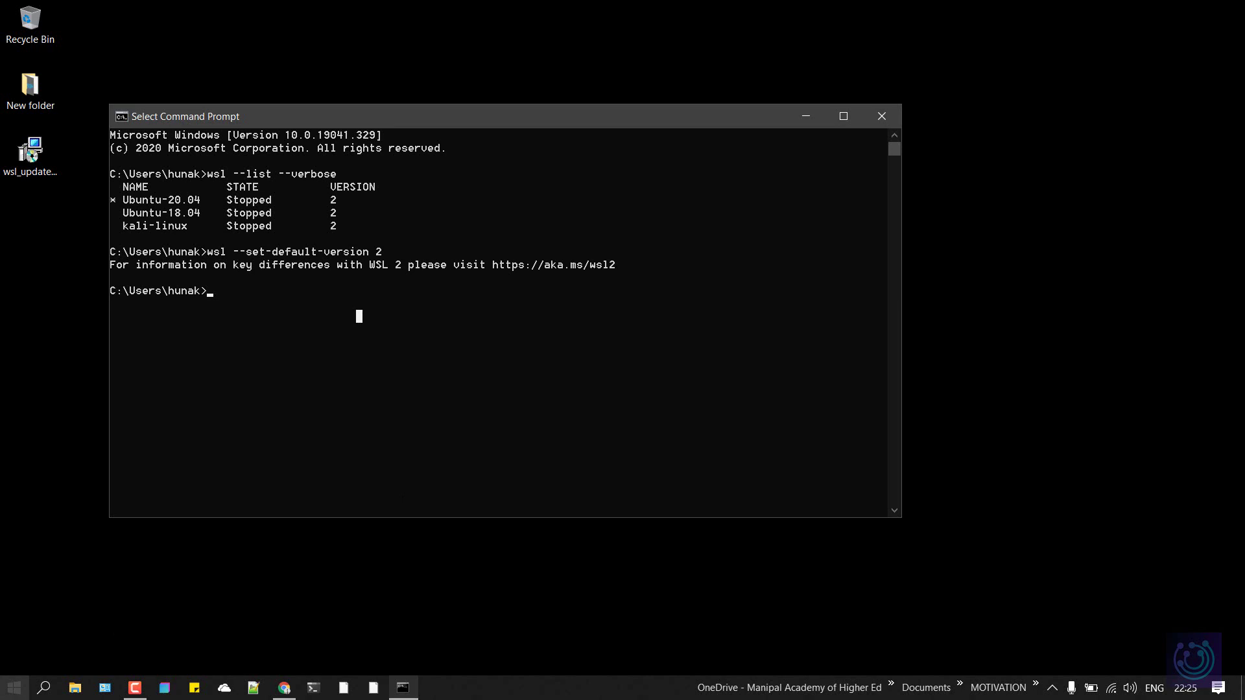
key("super")
scroll(135, 639, "down", 3)
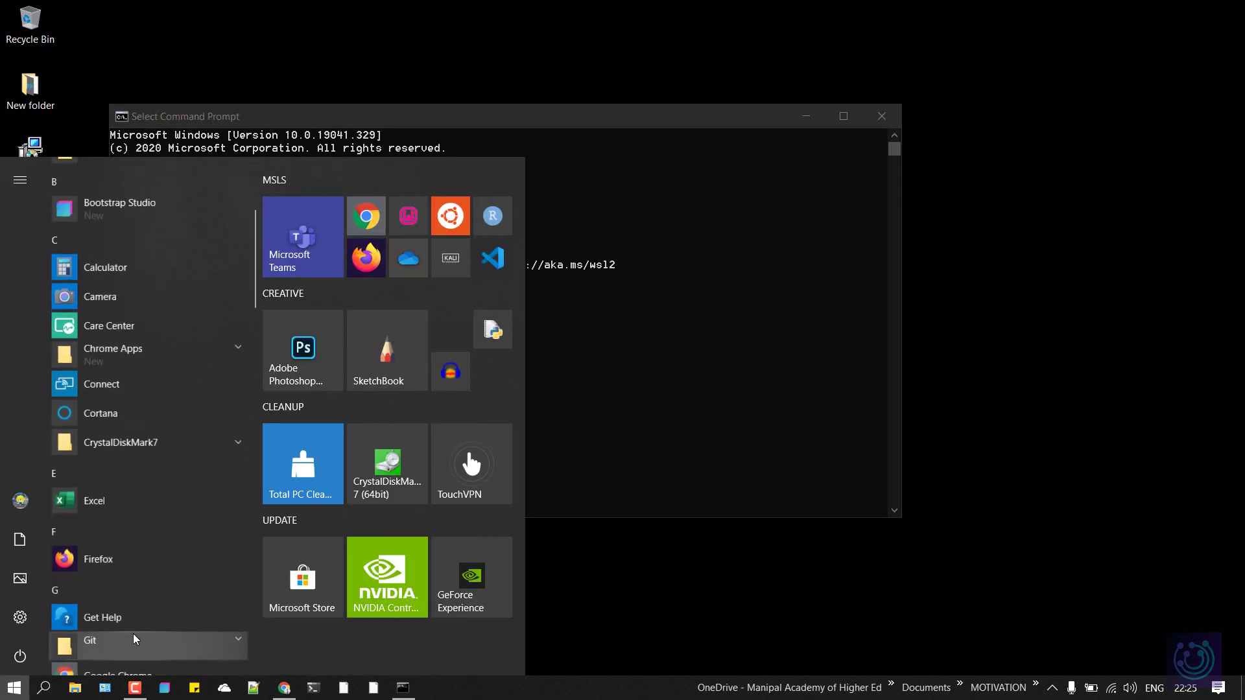
scroll(135, 639, "down", 5)
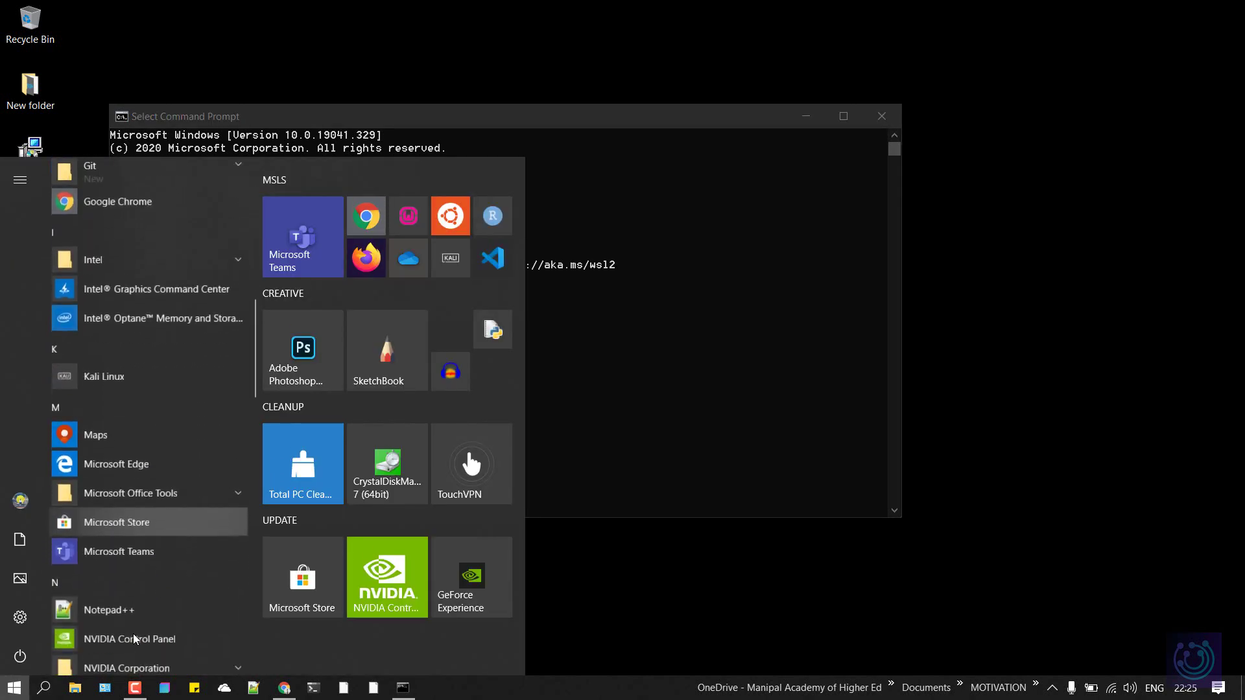
scroll(135, 639, "down", 5)
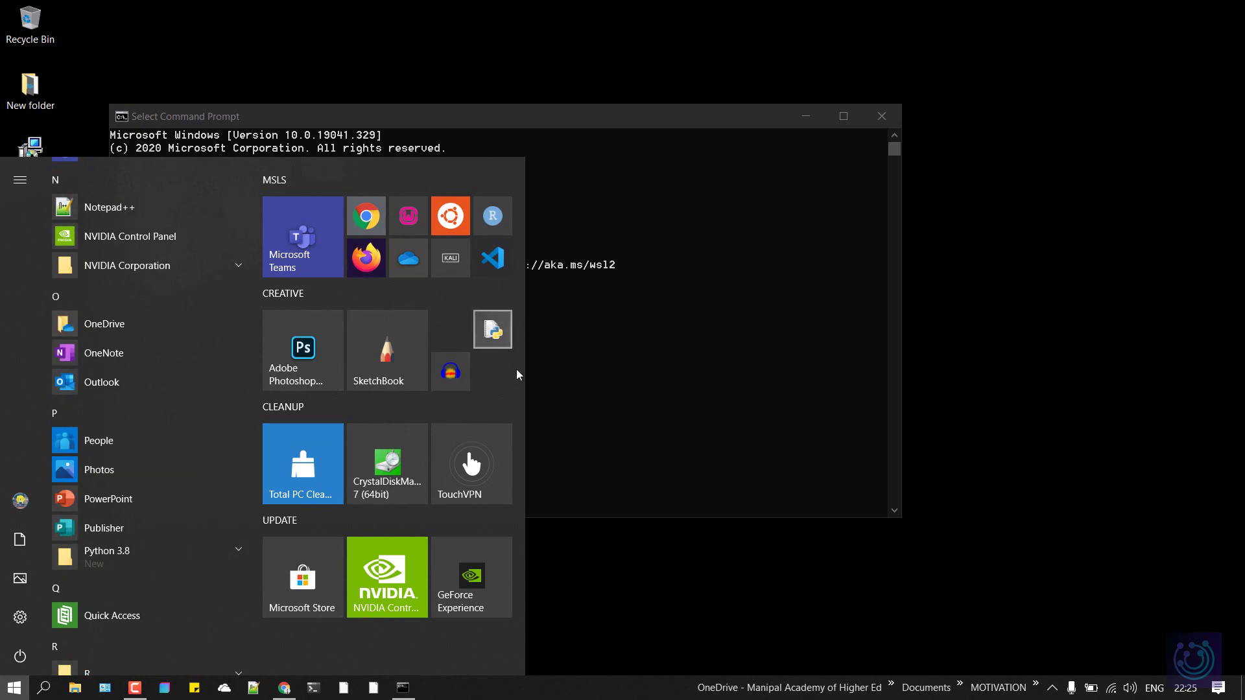
left_click(302, 577)
Search the Store for 'ubun' and open the Ubuntu 18.04 LTS page
left_click(1127, 47)
type("ubun")
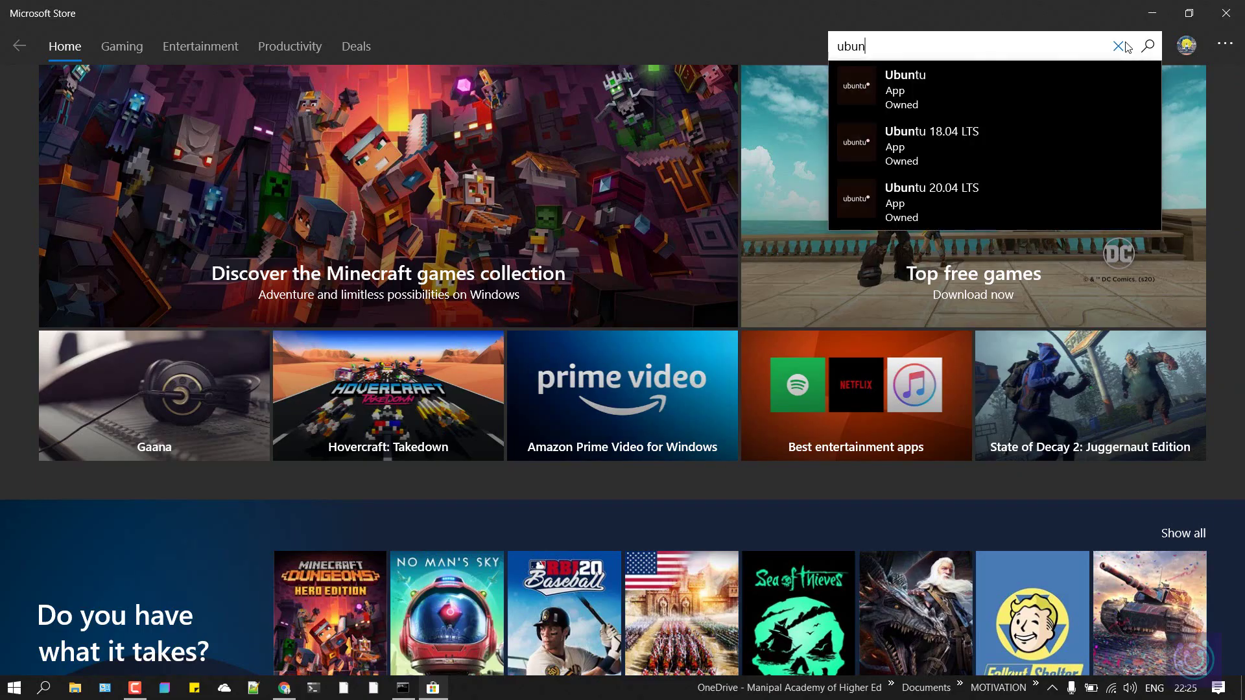
left_click(956, 143)
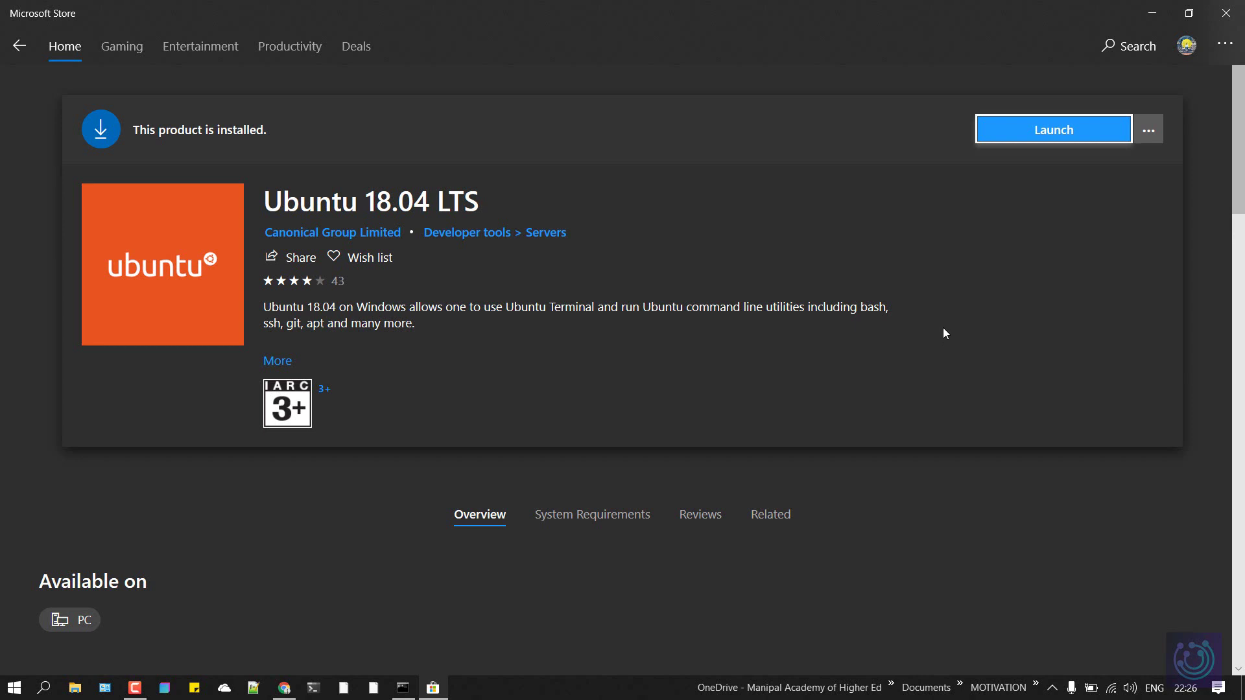
Launch Ubuntu 18.04 LTS and restore its terminal to a normal-sized window
left_click(1028, 133)
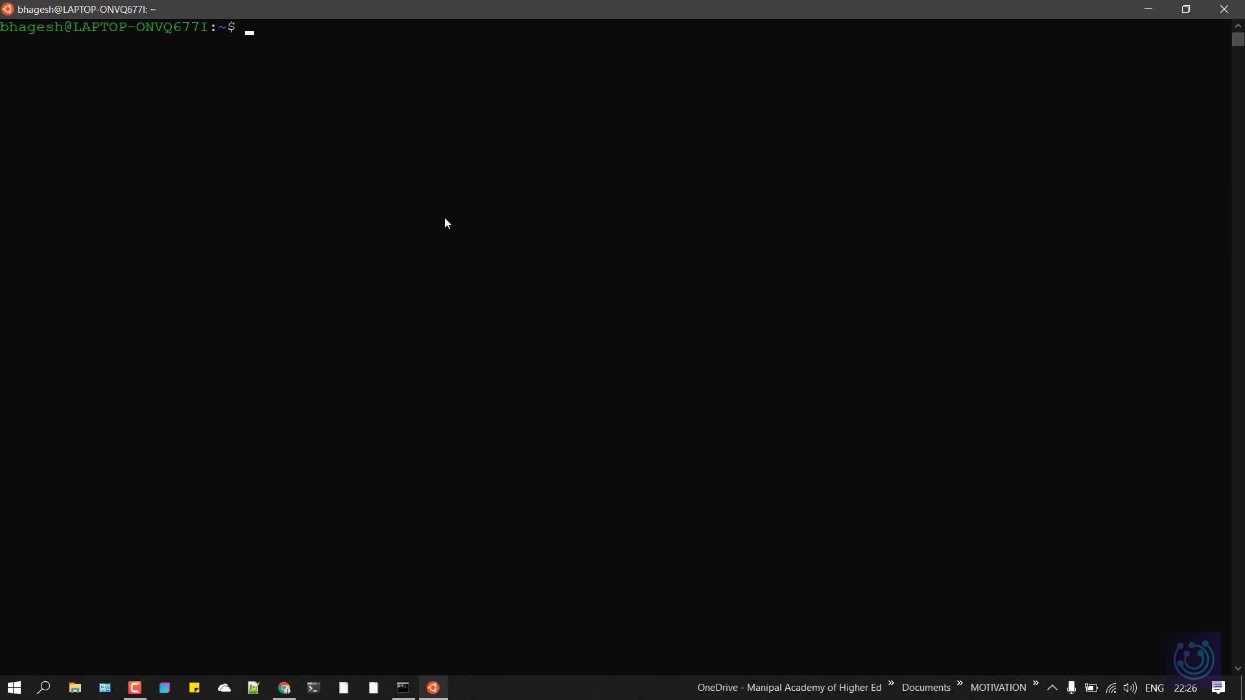
left_click(1186, 9)
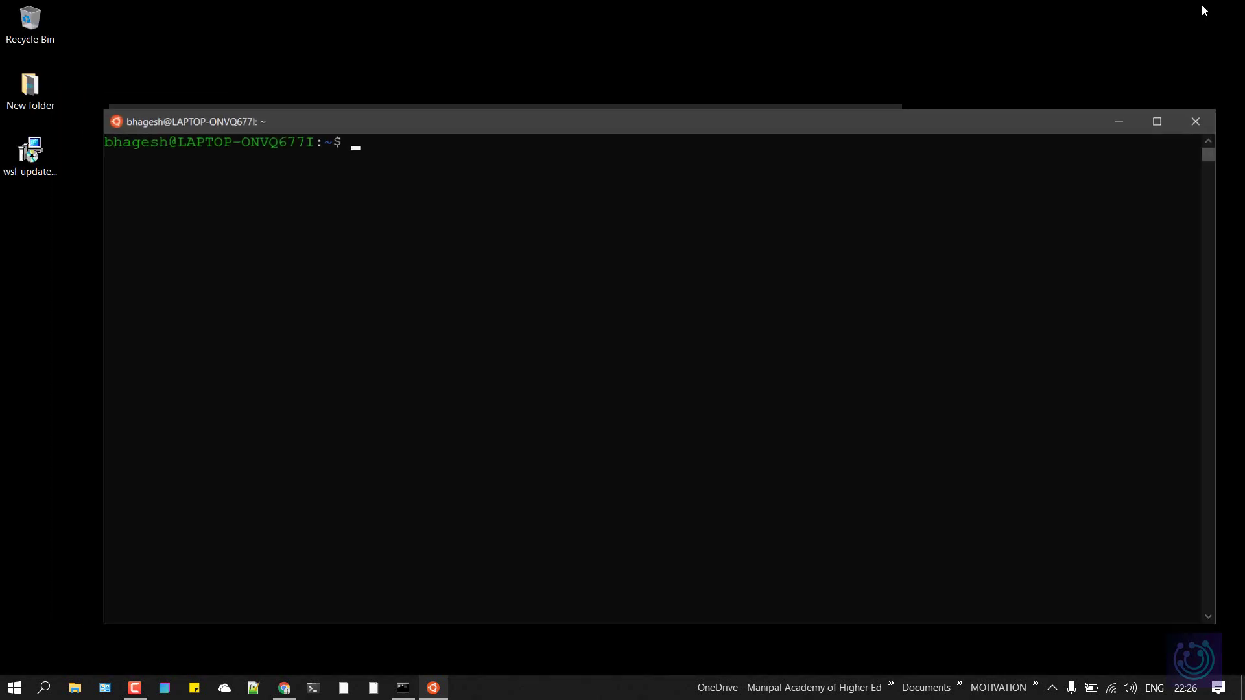